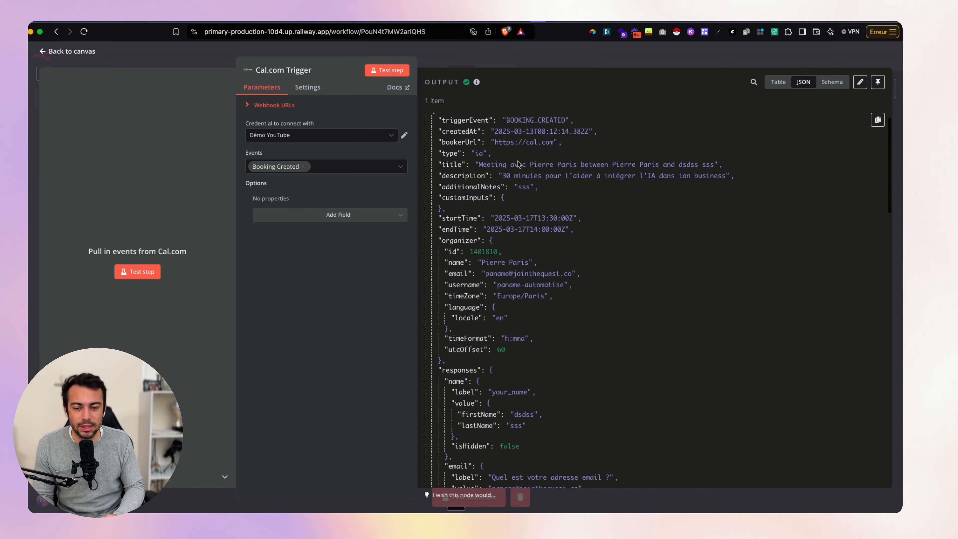
Step: Review the booking data returned by the Cal.com Trigger in JSON and Schema form, including organizer and response fields
scroll(518, 162, down, 1)
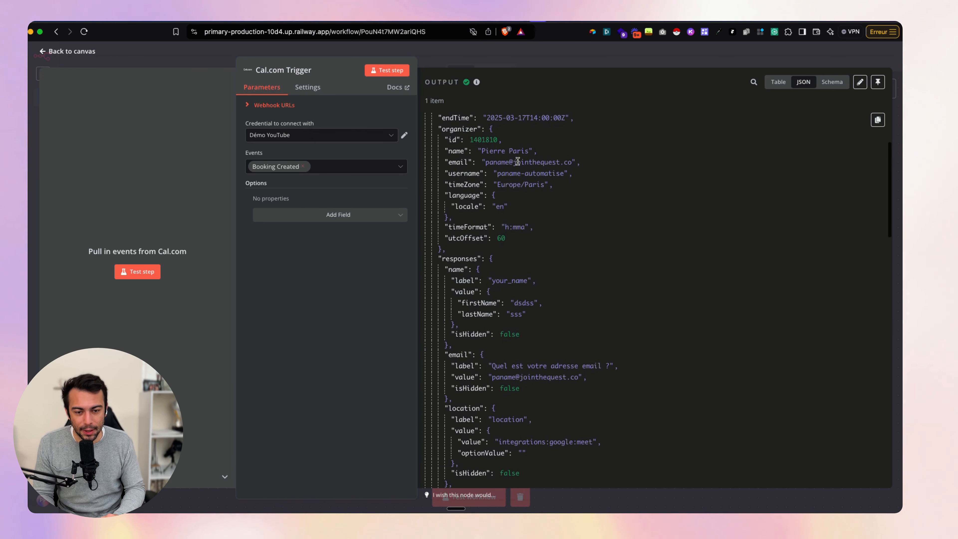
scroll(518, 162, down, 3)
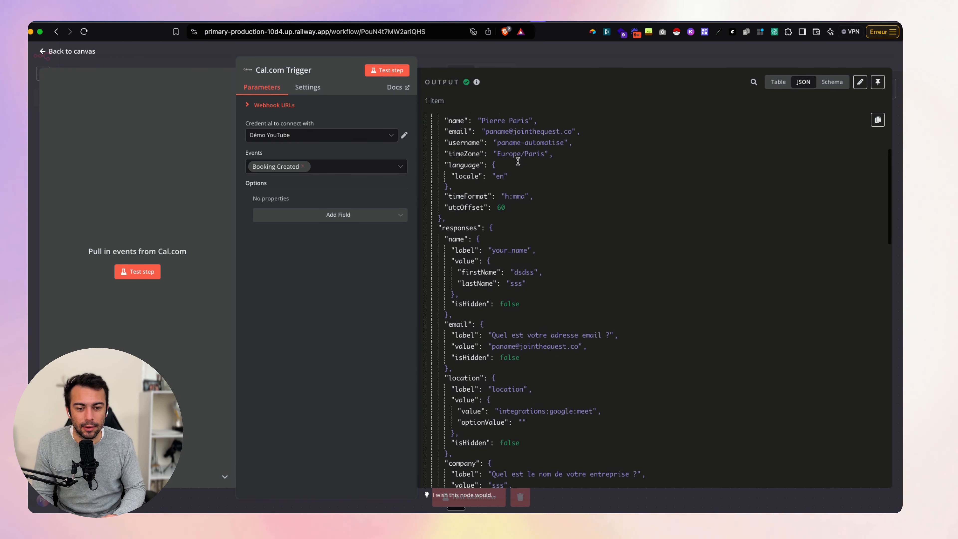
scroll(519, 165, down, 1)
click(829, 83)
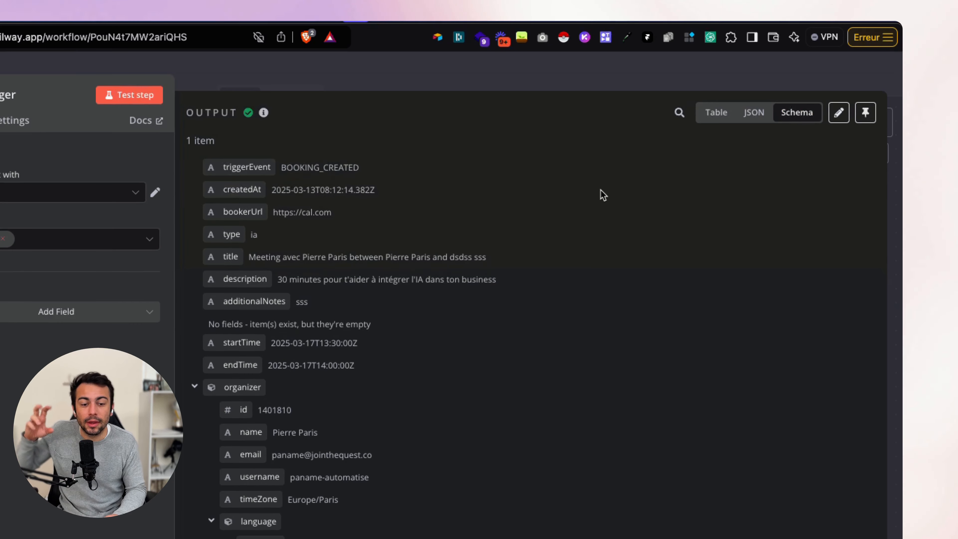
scroll(703, 136, down, 5)
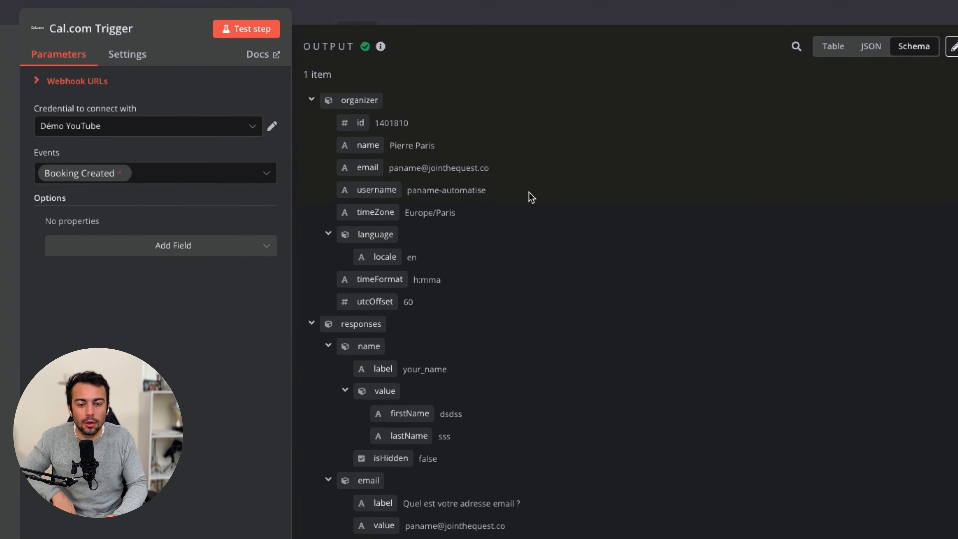
scroll(531, 197, down, 10)
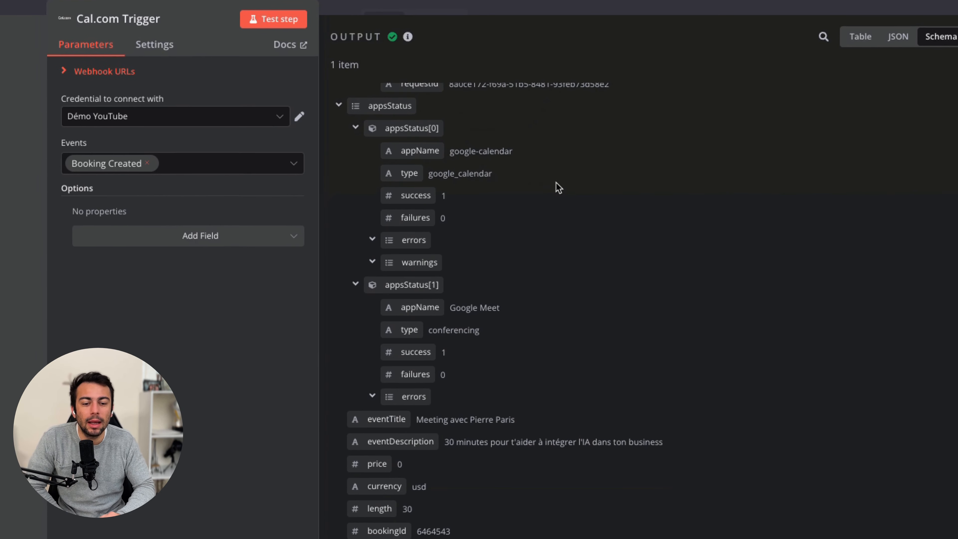
scroll(530, 196, up, 15)
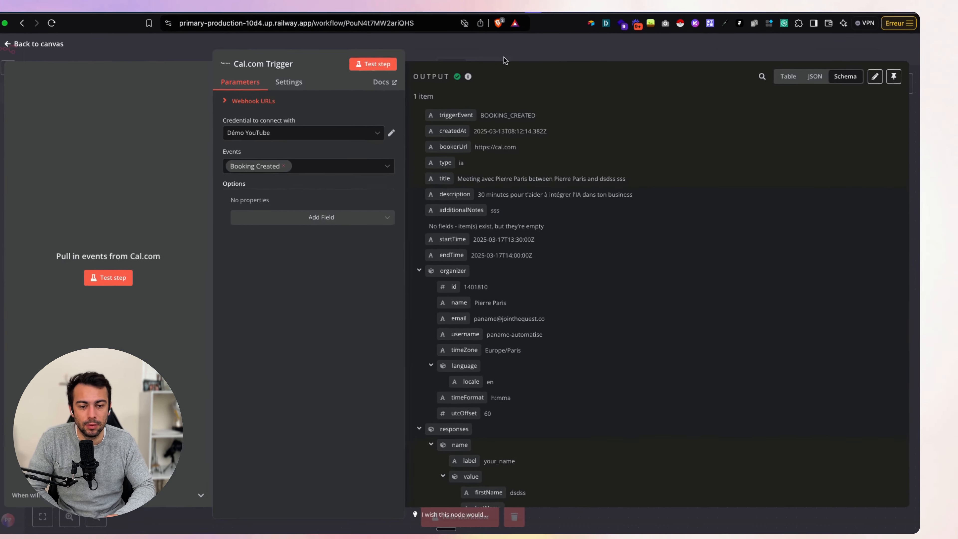
Step: Add an Airtable node with the record creation action after the Cal.com Trigger
click(458, 4)
click(343, 237)
text(airtable)
click(799, 145)
click(785, 234)
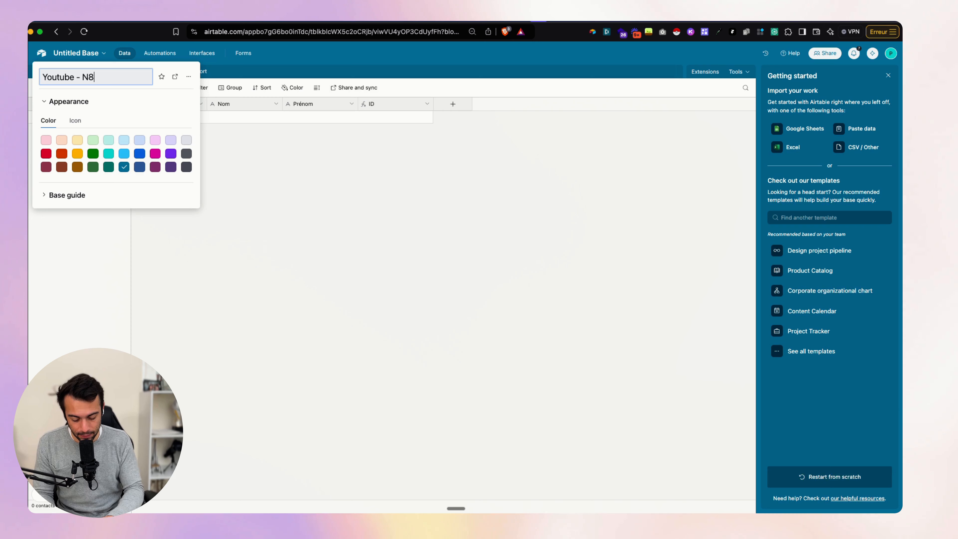
Step: Rename the untitled Airtable base as "Youtube - N8N - Cal" and return to the n8n workflow
text(N - Cal)
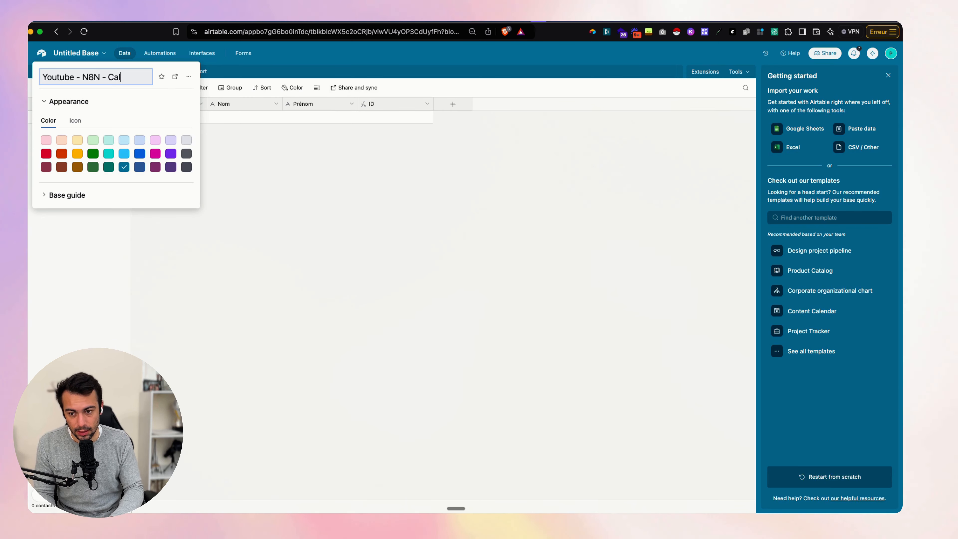
key(Return)
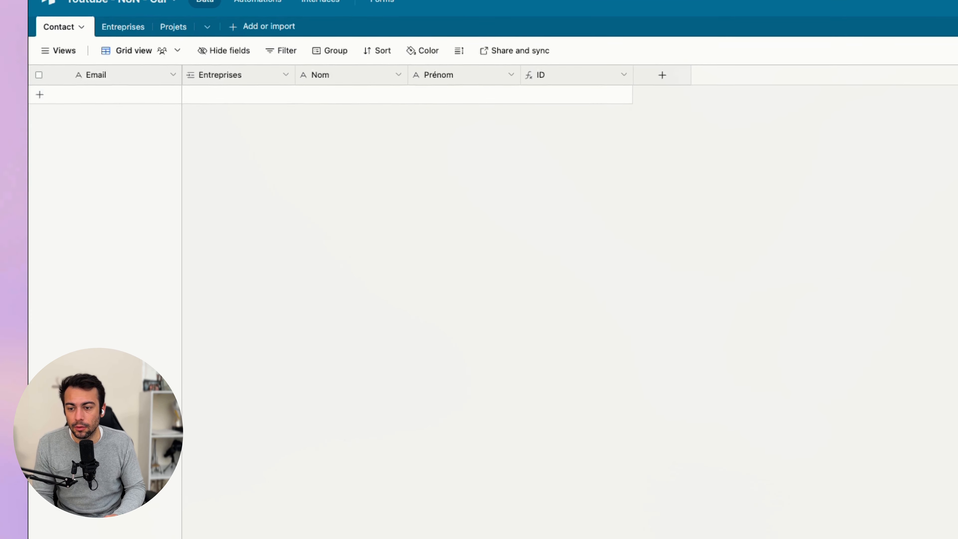
mouse_move(57, 148)
click(61, 173)
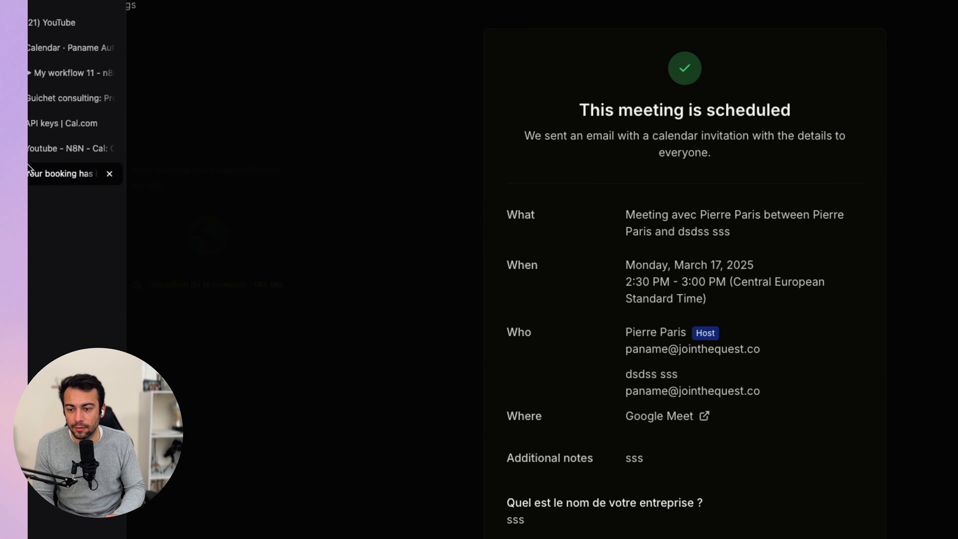
click(40, 76)
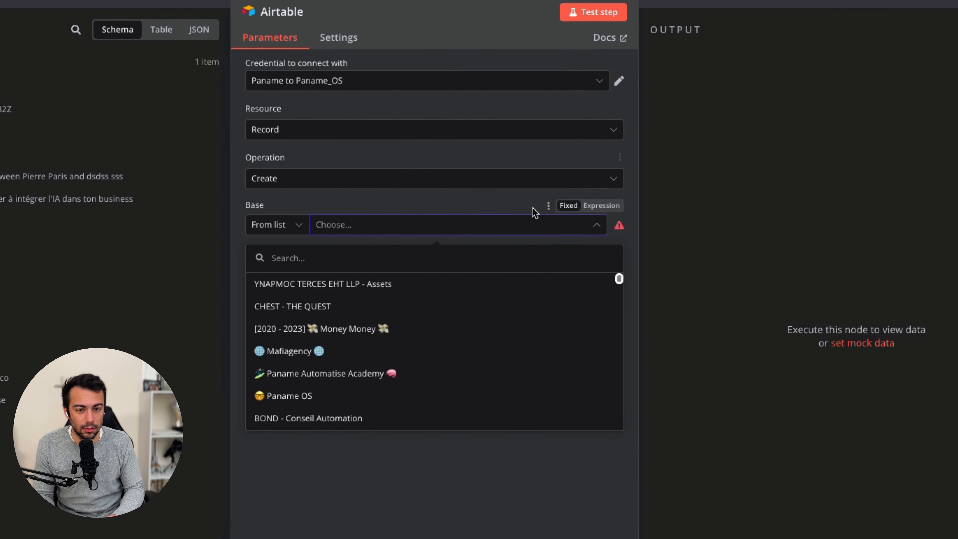
Step: Close the Airtable node's settings and reopen them from the canvas
click(532, 210)
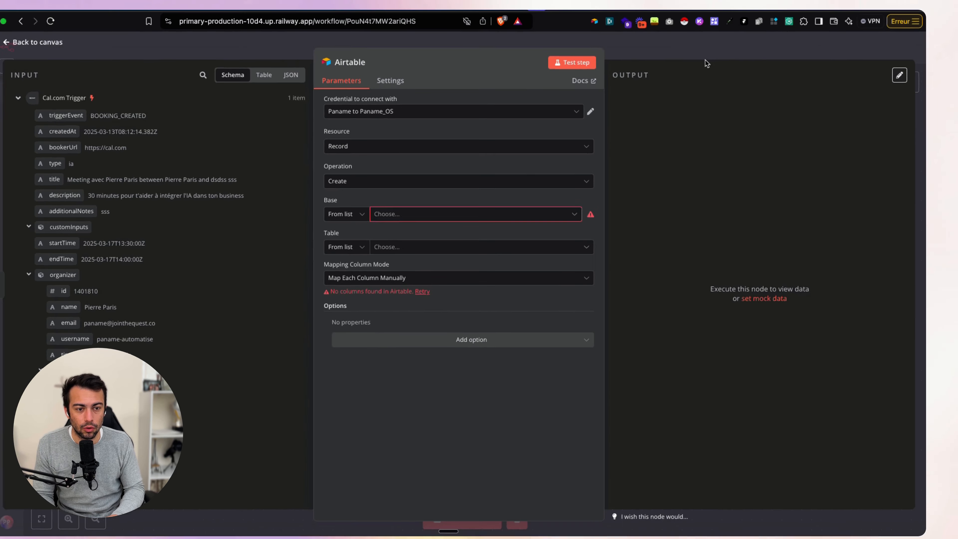
click(708, 50)
click(603, 353)
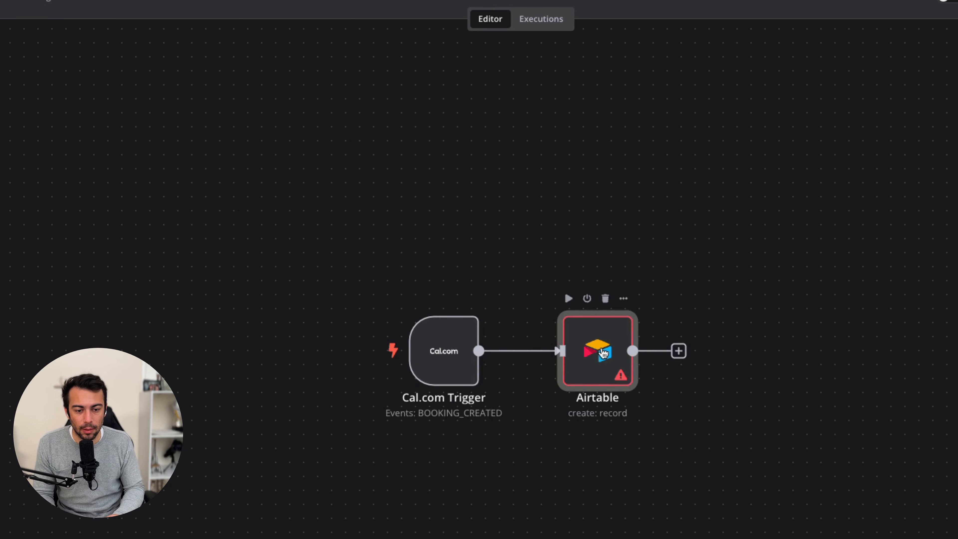
double_click(603, 354)
Step: Set the Airtable node's base to "Youtube - N8N - Cal" from the list of available bases
click(430, 231)
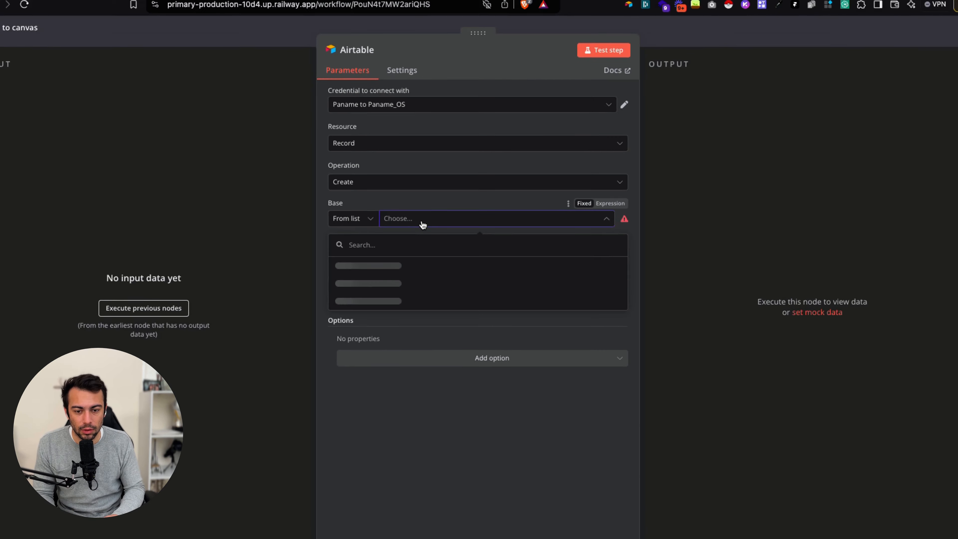
click(393, 232)
click(396, 216)
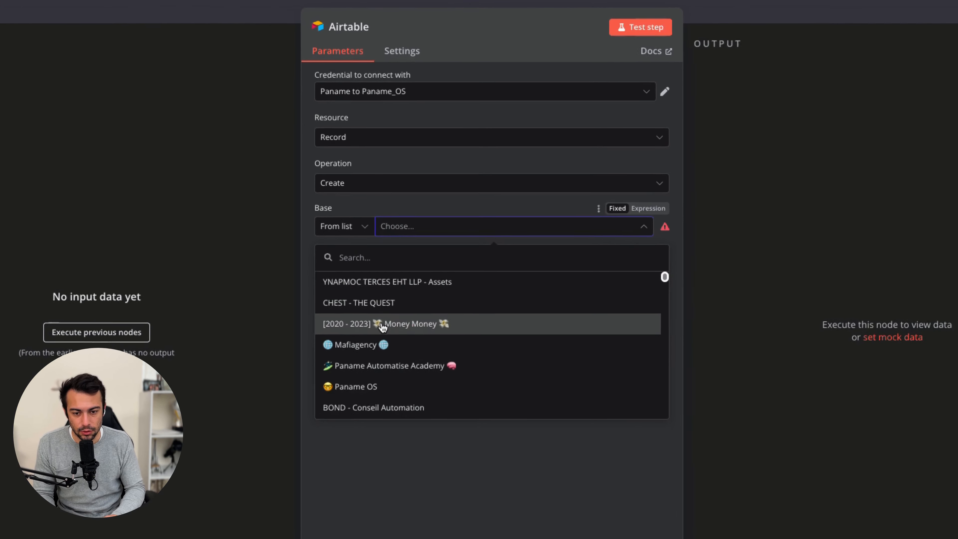
scroll(382, 327, down, 4)
scroll(381, 337, down, 15)
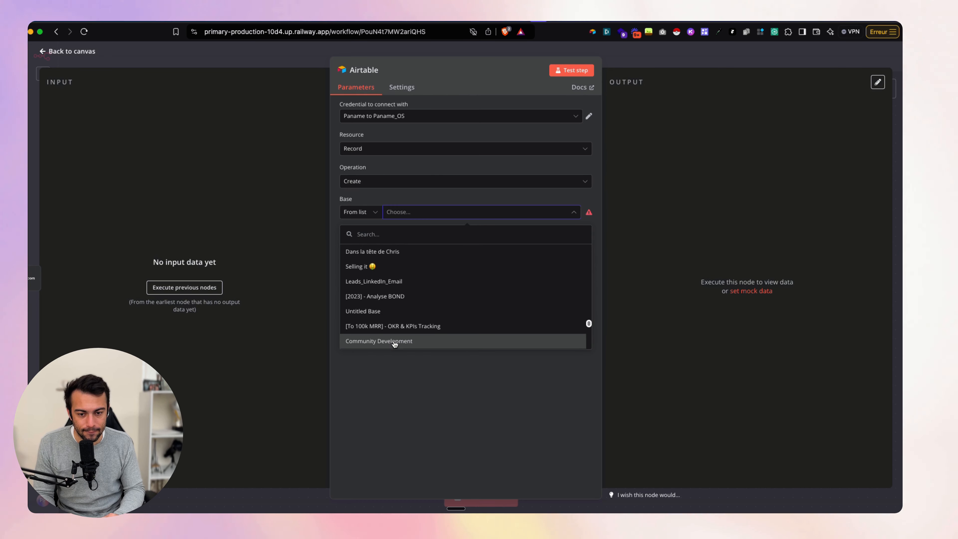
scroll(394, 343, down, 10)
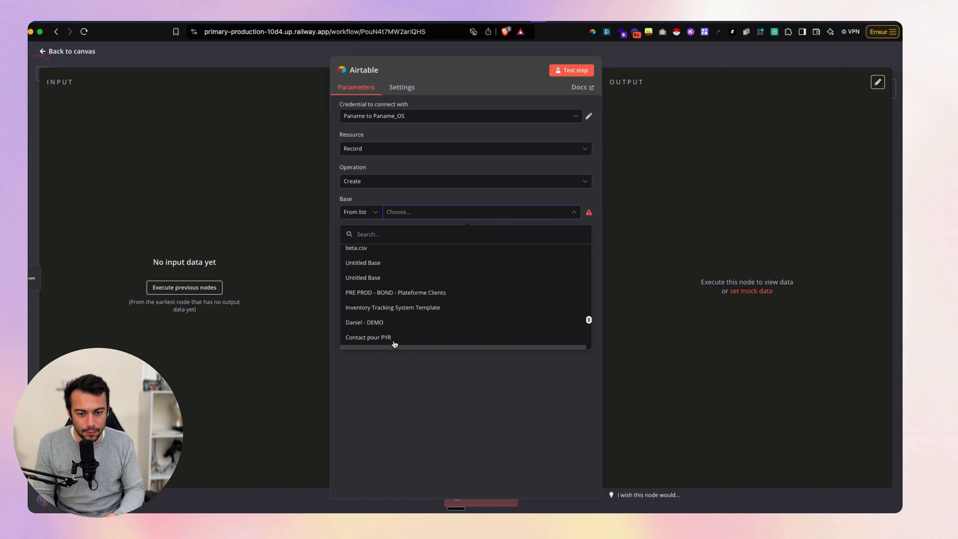
scroll(394, 343, down, 10)
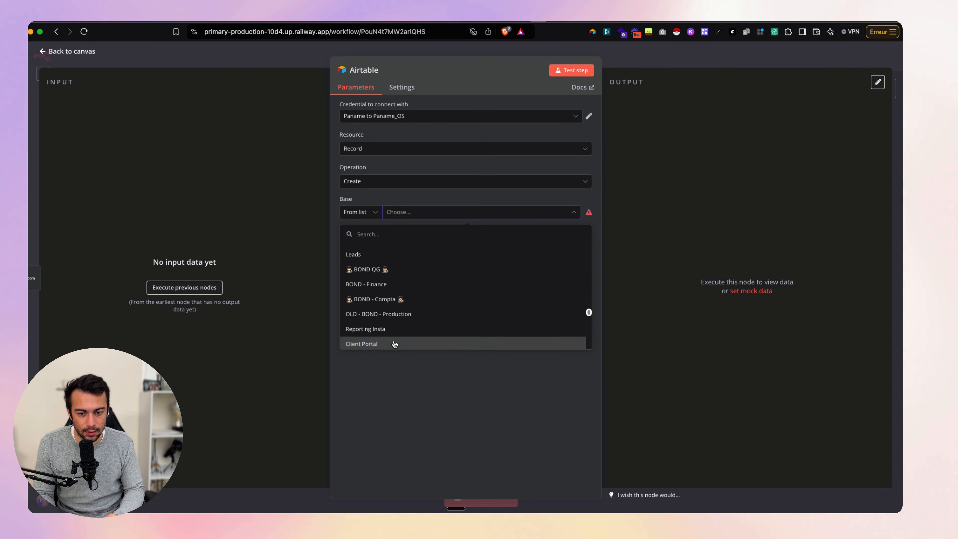
scroll(394, 344, down, 10)
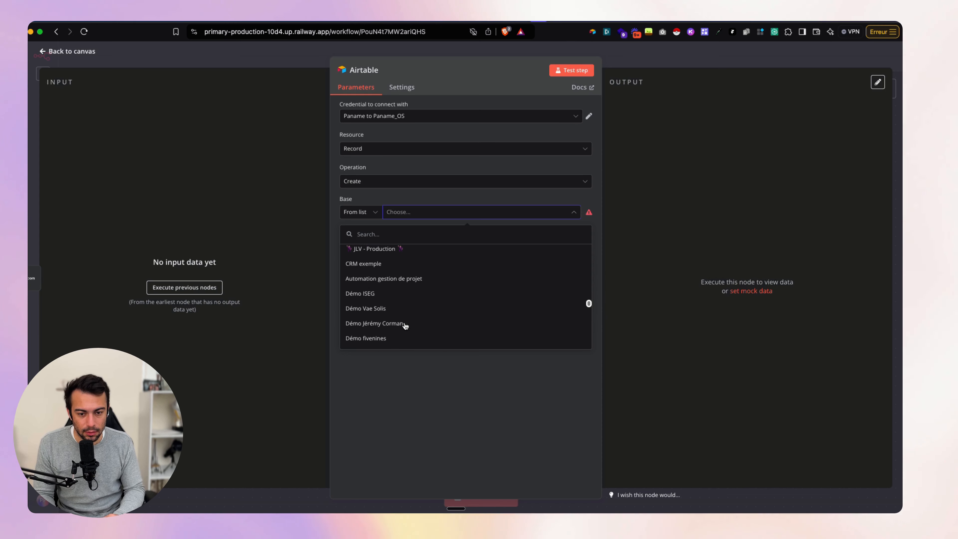
scroll(405, 325, up, 10)
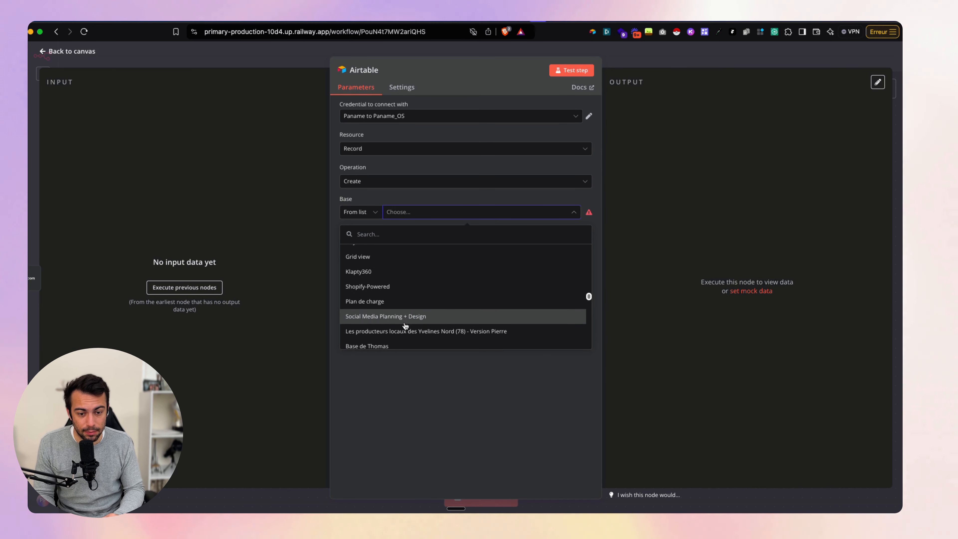
scroll(405, 326, up, 10)
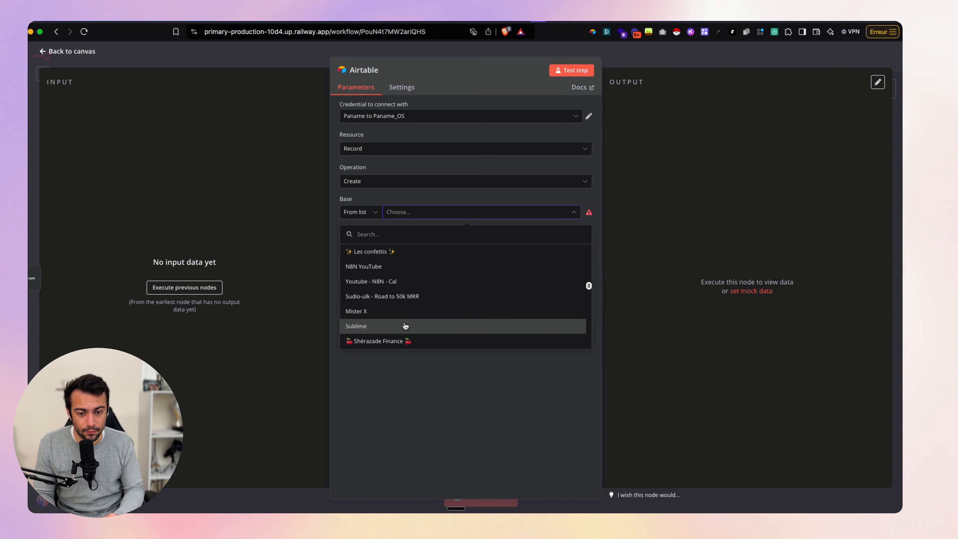
scroll(405, 325, up, 10)
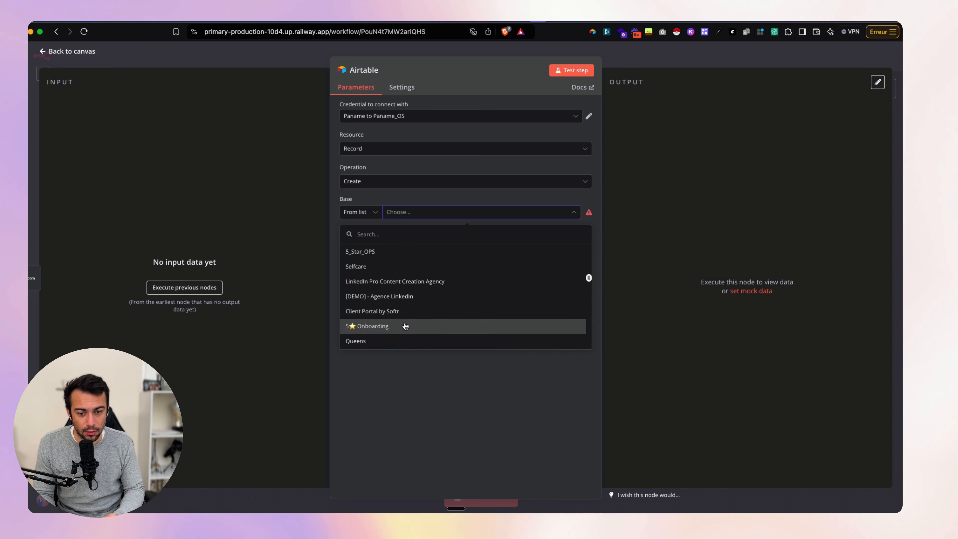
scroll(405, 326, up, 10)
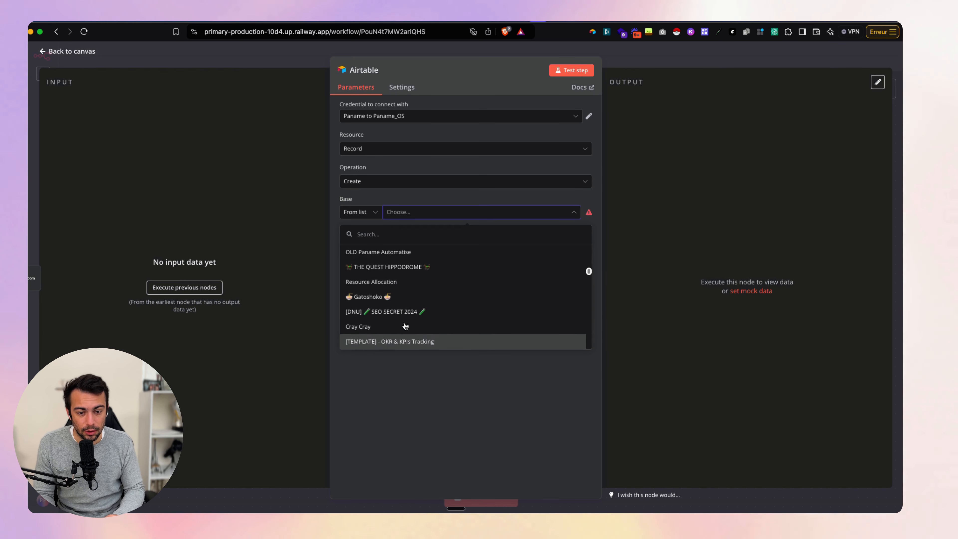
scroll(405, 326, up, 10)
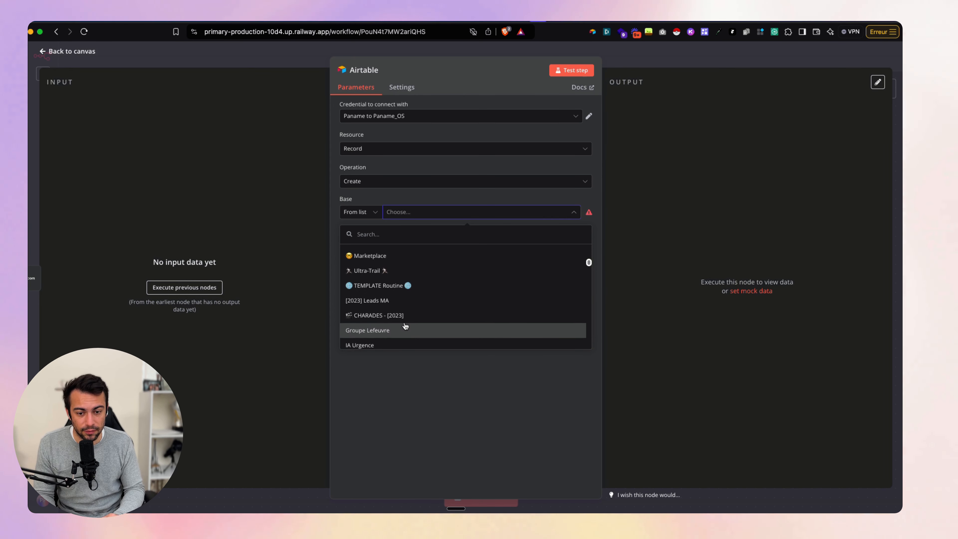
scroll(405, 325, up, 10)
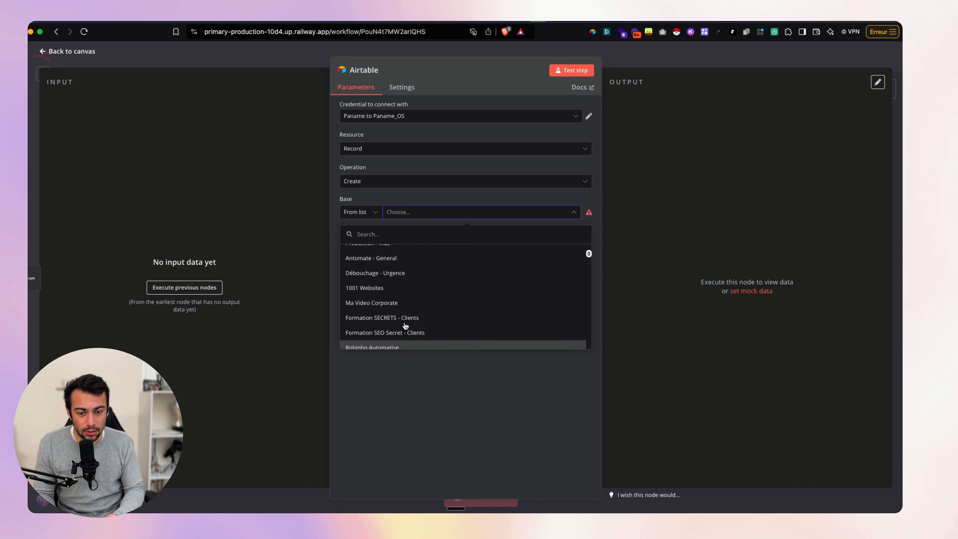
scroll(405, 326, up, 2)
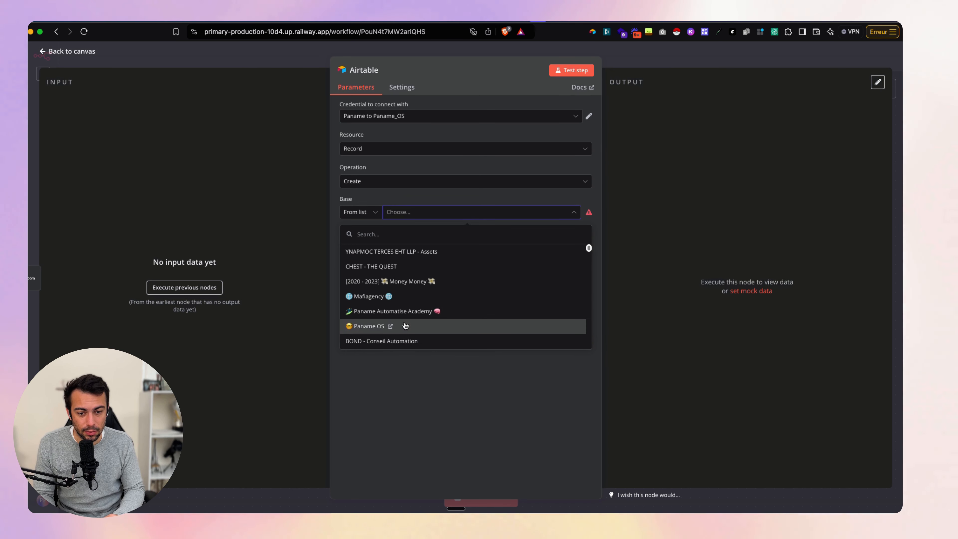
scroll(418, 264, down, 2)
scroll(418, 262, down, 6)
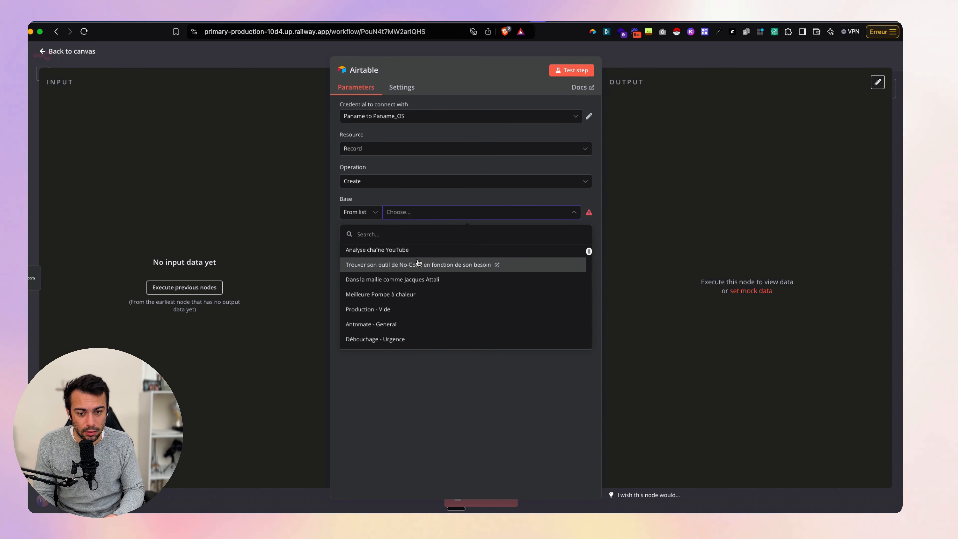
scroll(418, 263, down, 7)
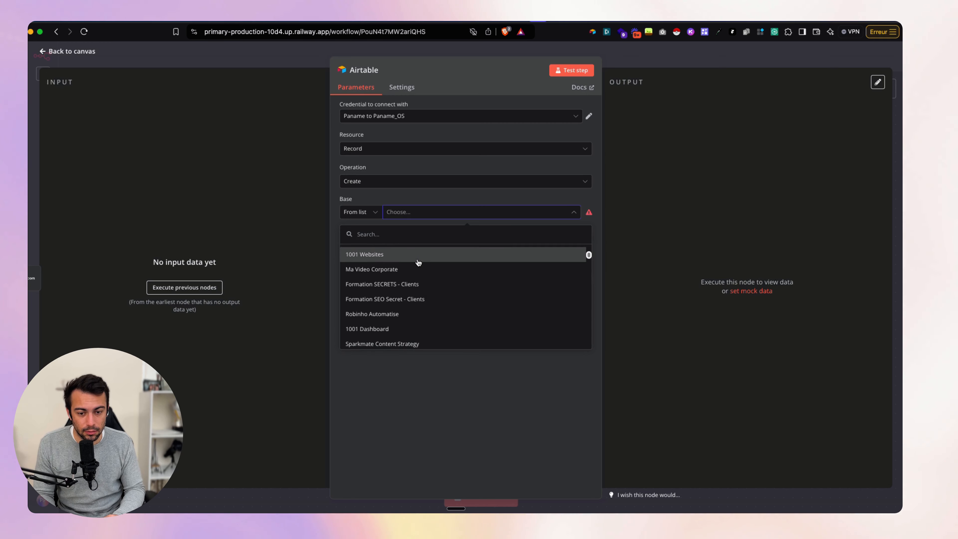
scroll(419, 262, down, 10)
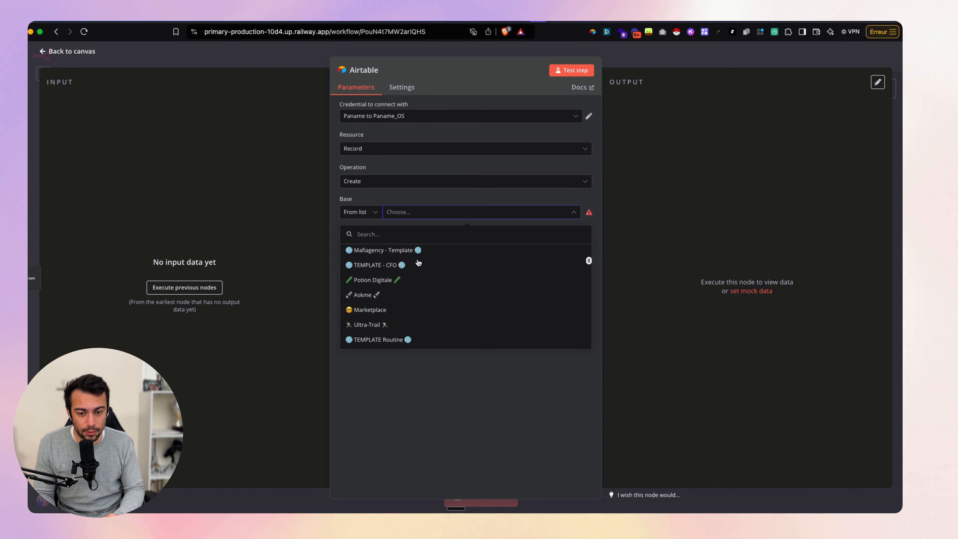
scroll(418, 262, down, 10)
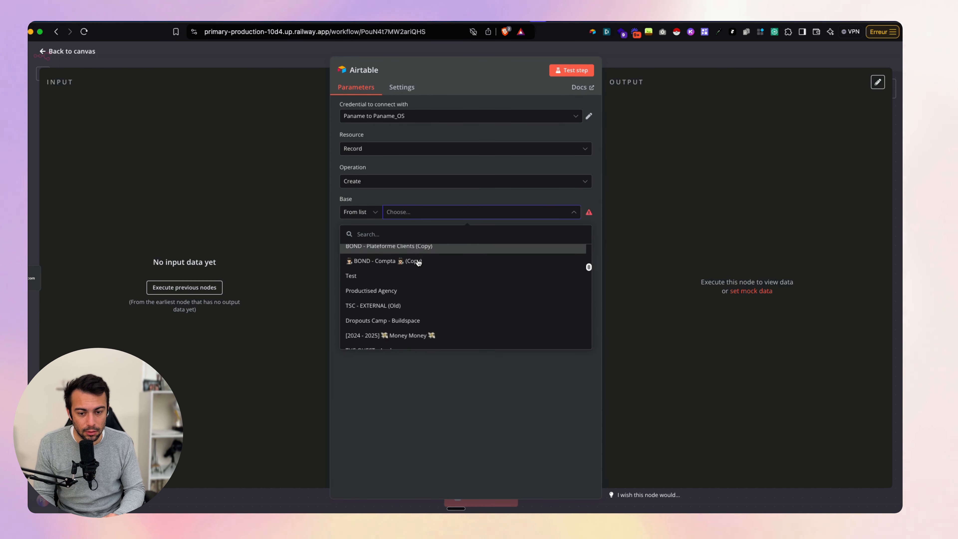
scroll(419, 262, down, 10)
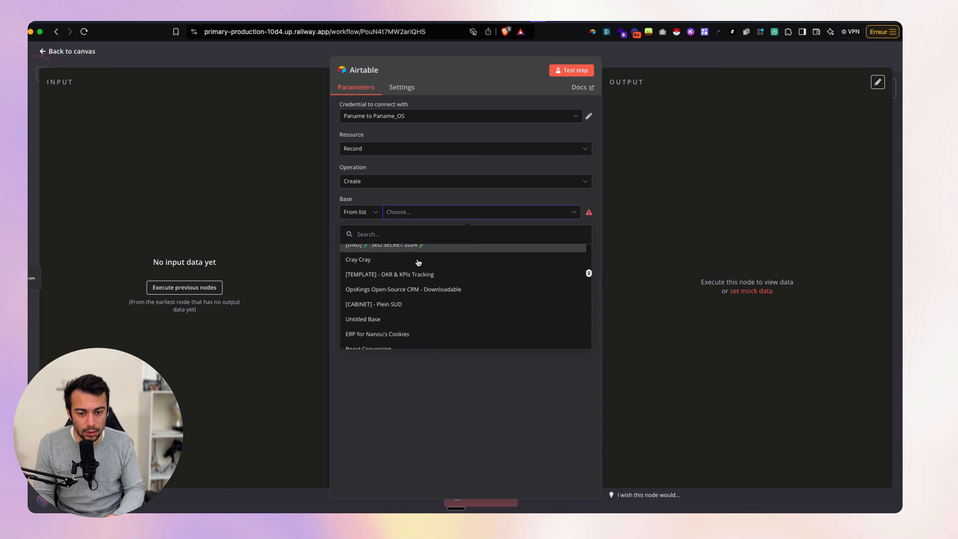
scroll(419, 262, down, 10)
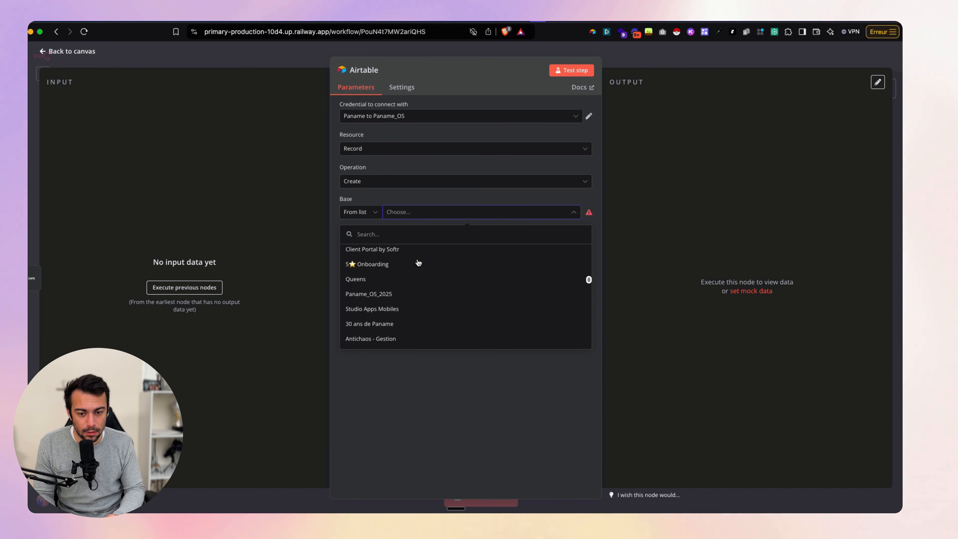
scroll(418, 263, down, 5)
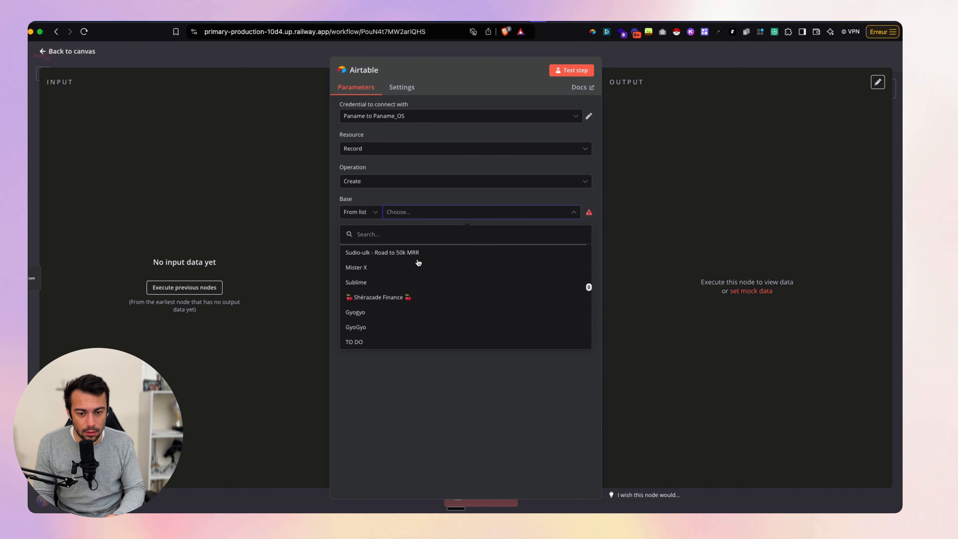
click(413, 254)
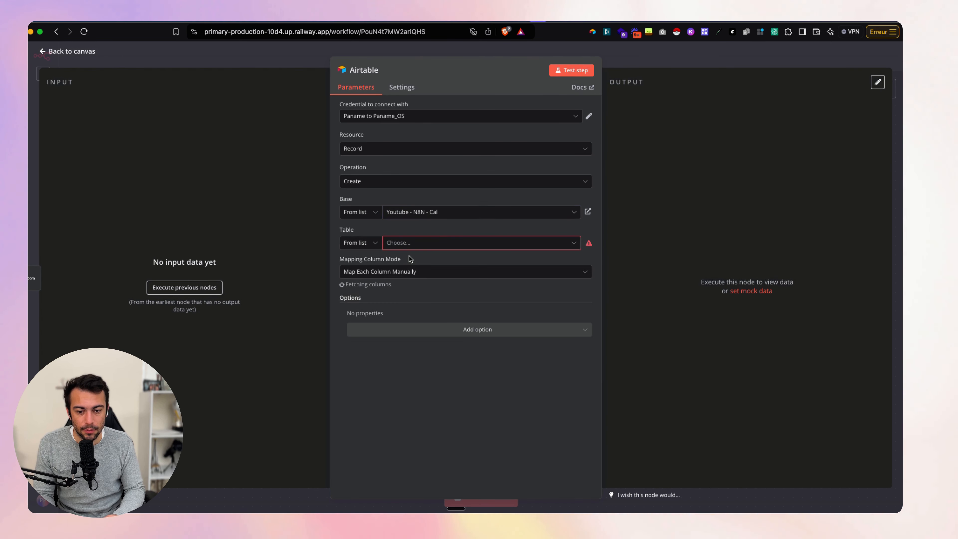
Step: Set the Airtable node's table to Contact and return to the workflow canvas
click(419, 246)
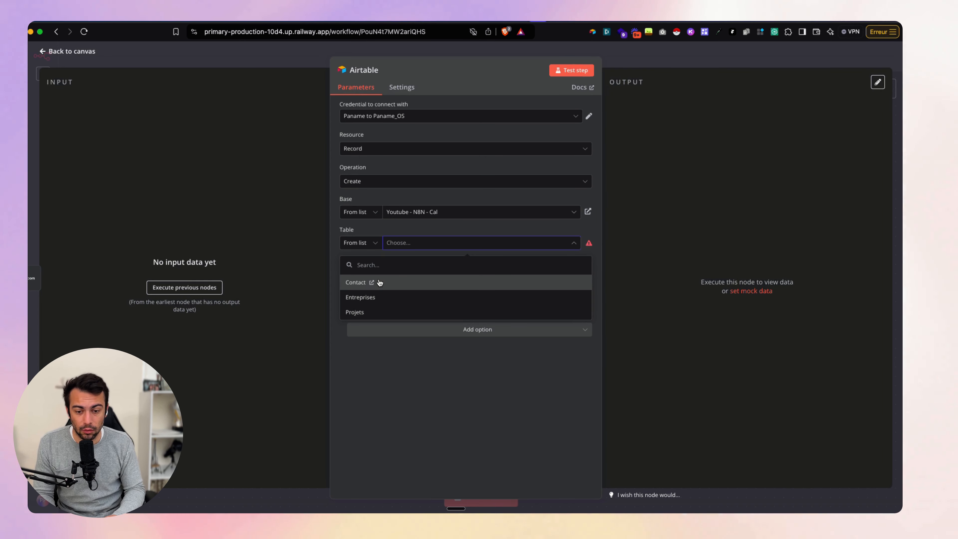
click(404, 282)
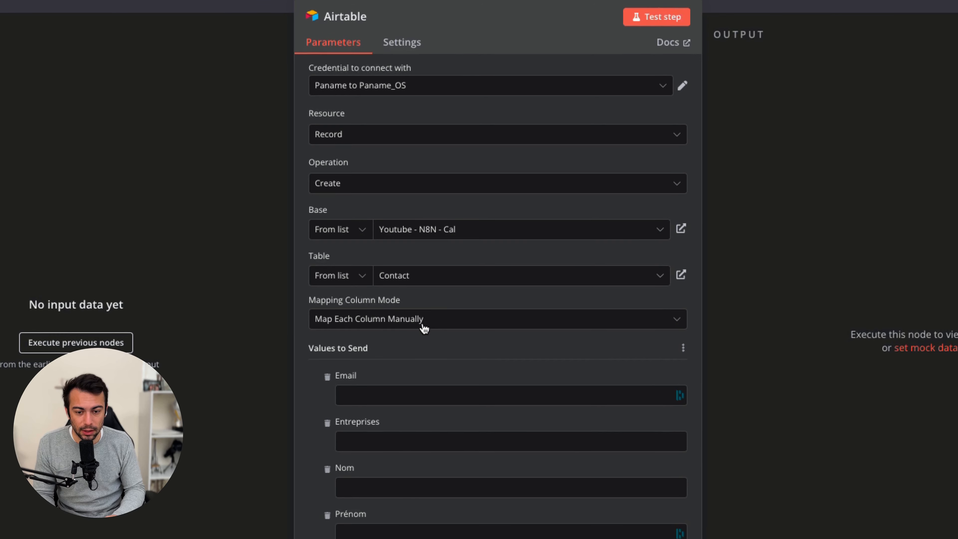
click(213, 60)
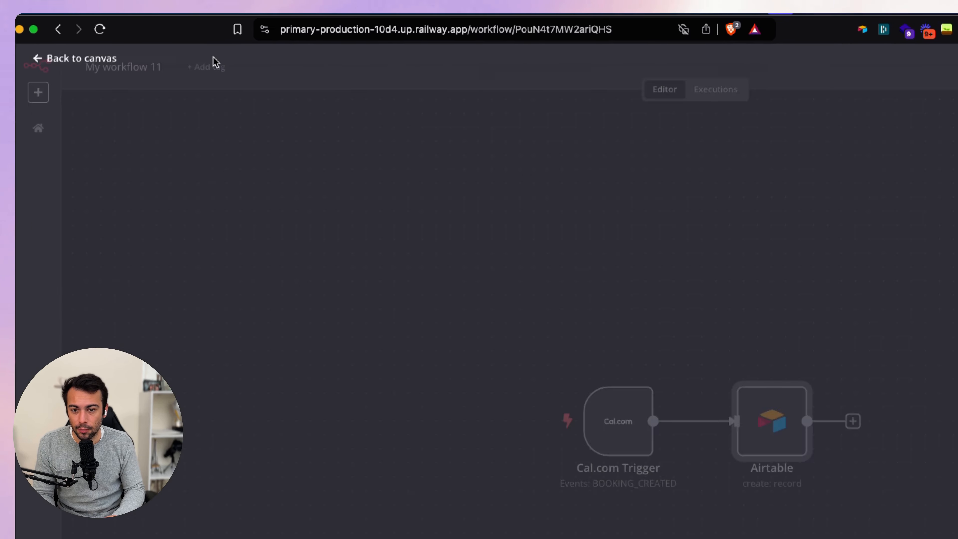
Step: Move the Cal.com Trigger and Airtable nodes further left on the canvas to free space after them
click(439, 302)
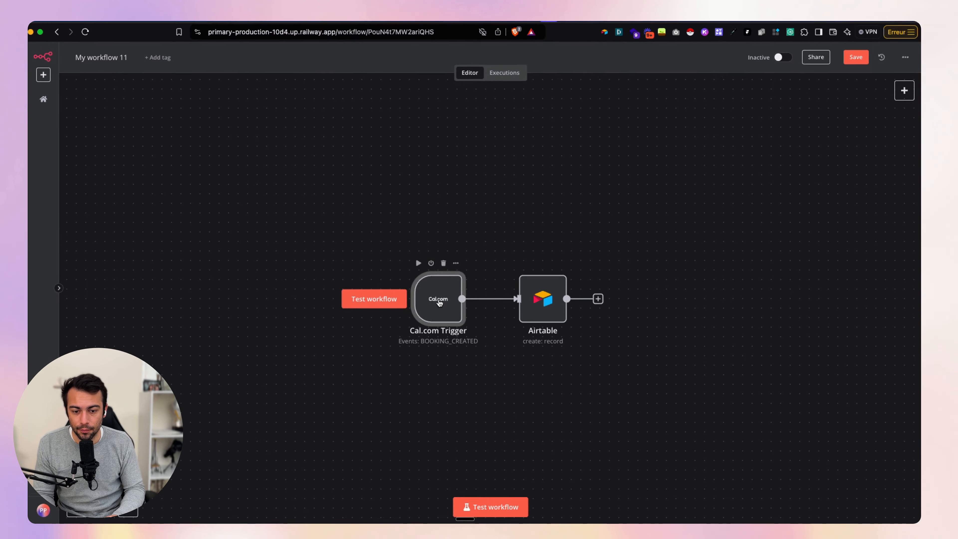
drag(440, 302, 335, 272)
drag(543, 305, 438, 277)
Step: Rename the Airtable node as "Contact" and return to the canvas
double_click(435, 272)
click(364, 70)
text(Contact)
key(Return)
click(296, 54)
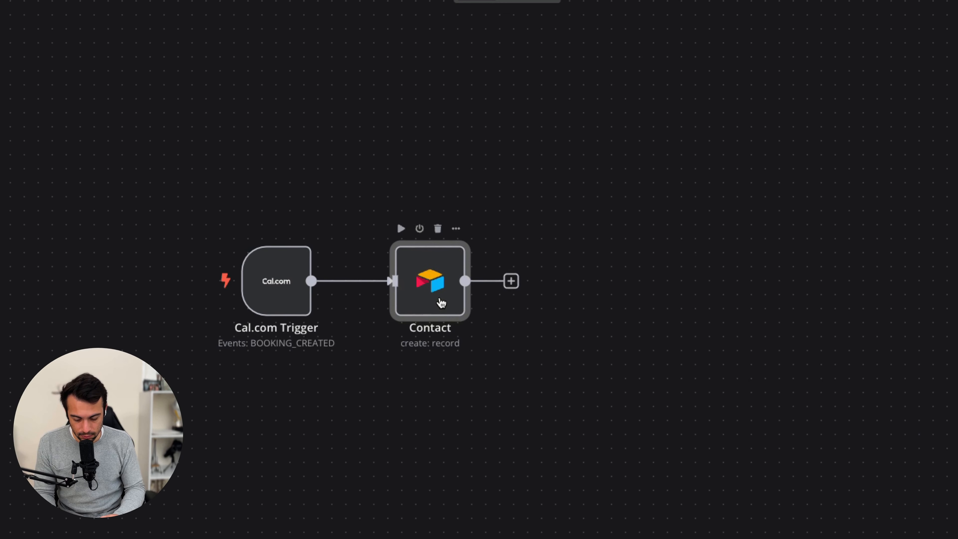
Step: Duplicate the Contact node twice and connect the copies in sequence after the original
key(super+d)
key(super+d)
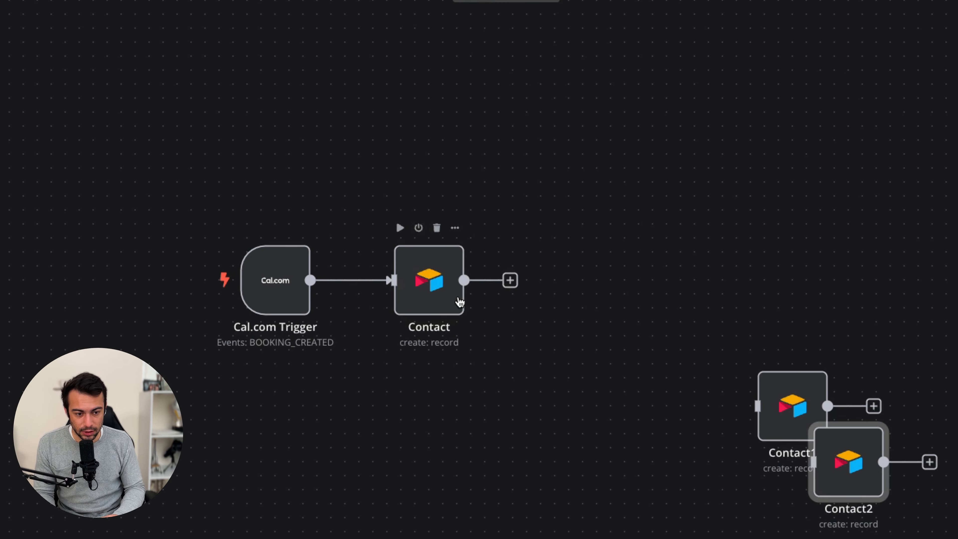
drag(782, 400, 616, 275)
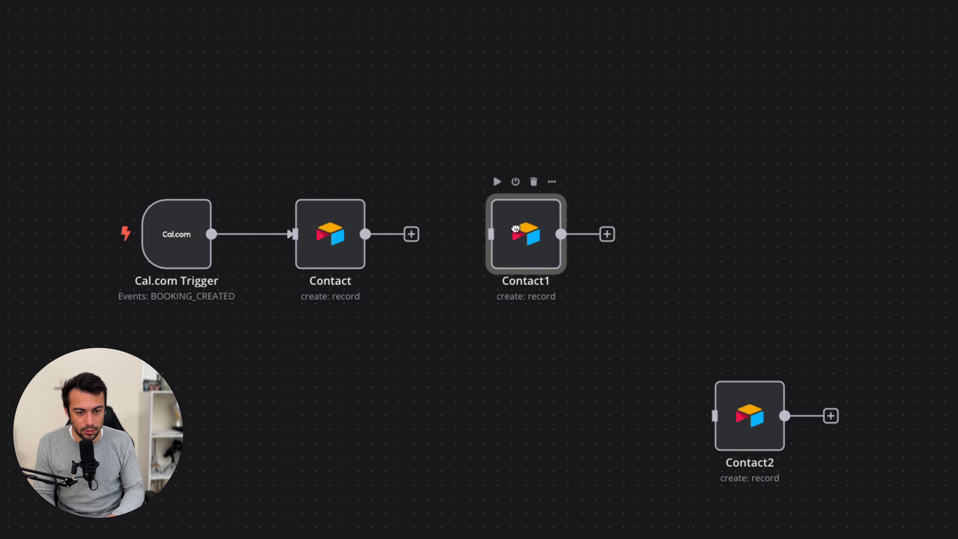
click(411, 234)
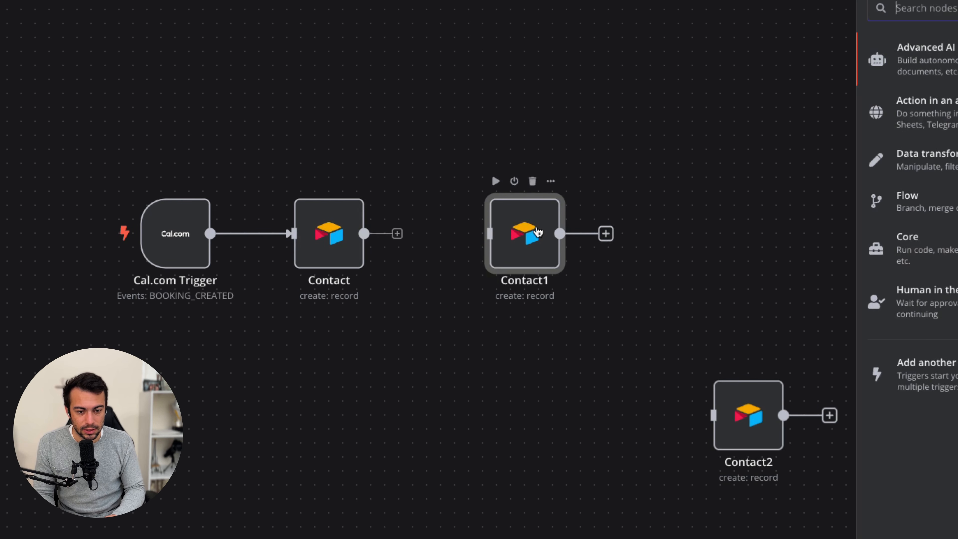
mouse_move(520, 239)
mouse_down()
mouse_move(542, 237)
mouse_move(704, 406)
mouse_up()
Step: Rename the first Contact copy as "Entreprise" and the second as "Projet", and return to the canvas
double_click(536, 244)
click(387, 71)
key(BackSpace)
key(BackSpace)
key(BackSpace)
key(BackSpace)
key(BackSpace)
key(BackSpace)
key(BackSpace)
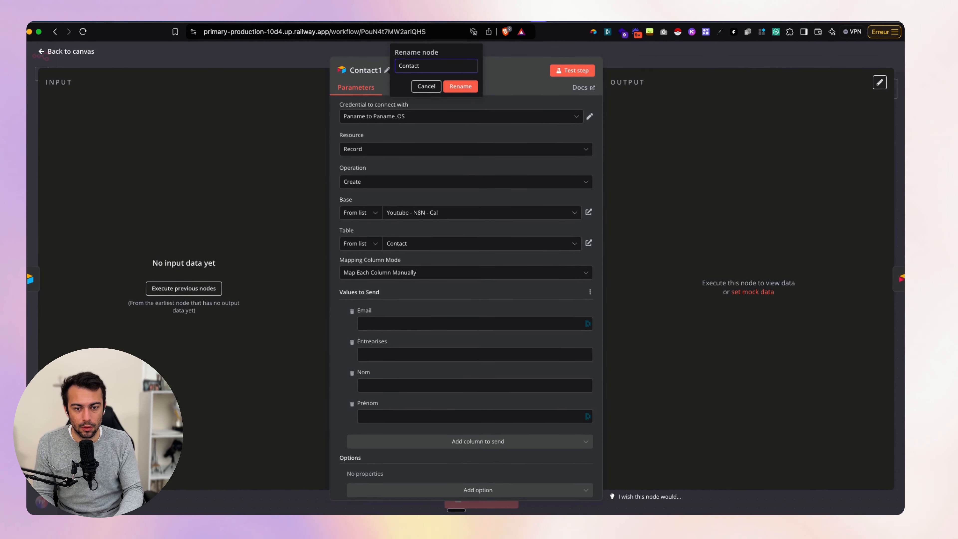
key(BackSpace)
text(Ent)
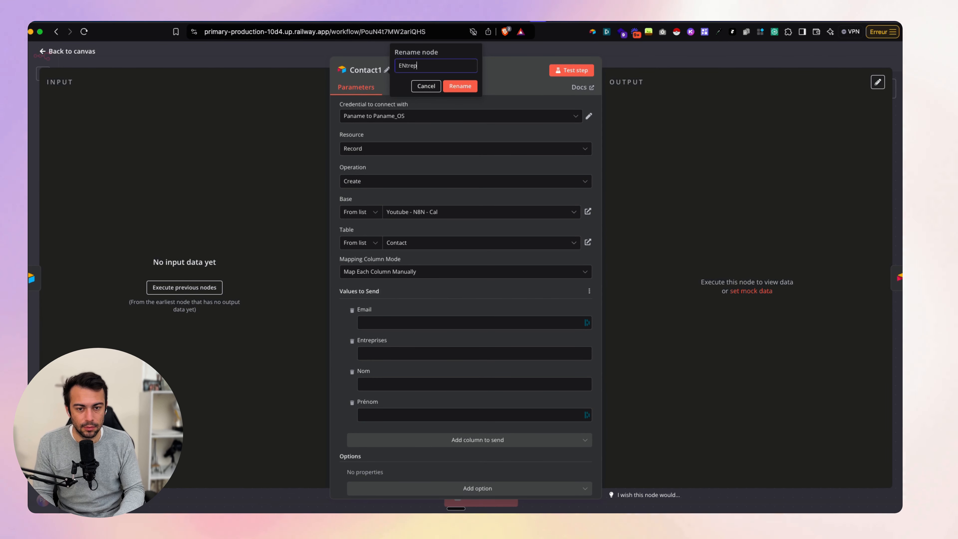
text(reprise)
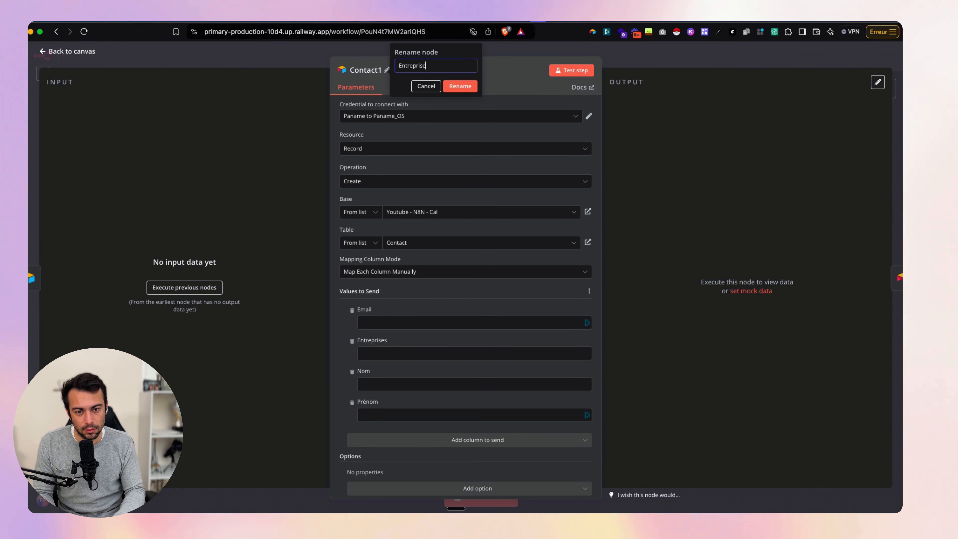
click(464, 84)
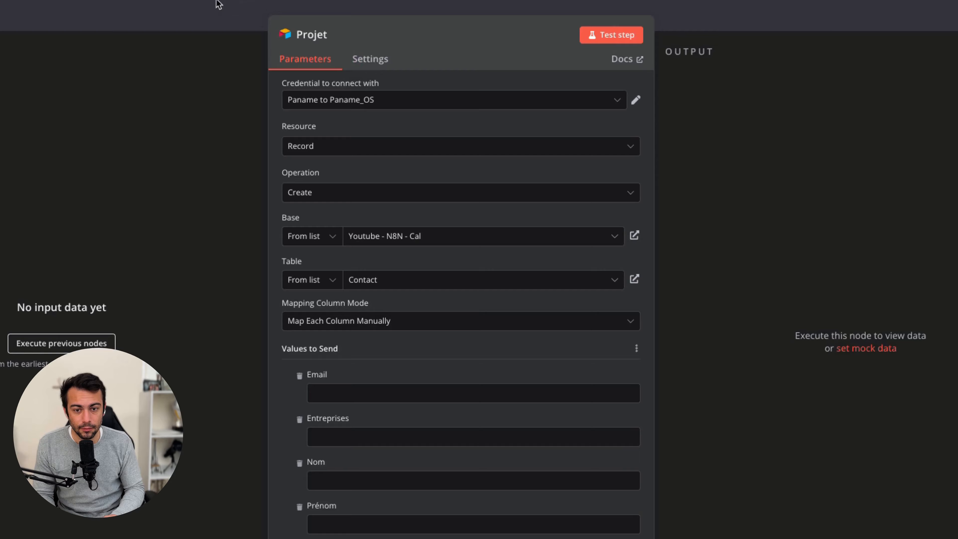
key(Escape)
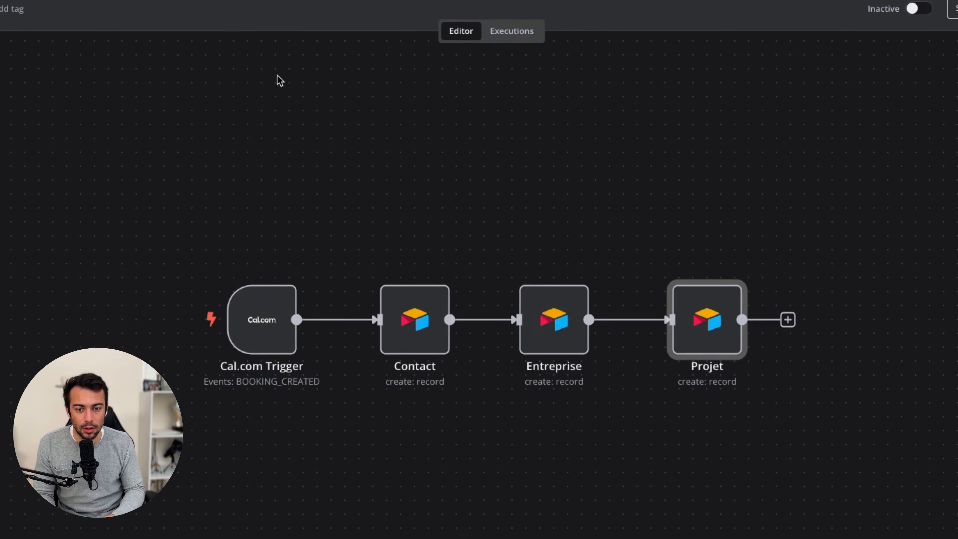
click(655, 432)
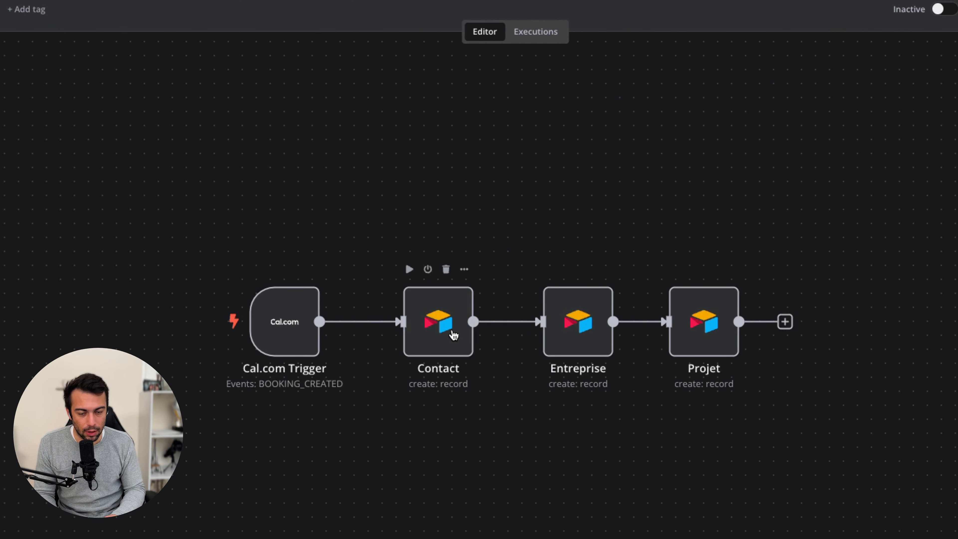
Step: Set the Projet node's table to Projets
double_click(597, 336)
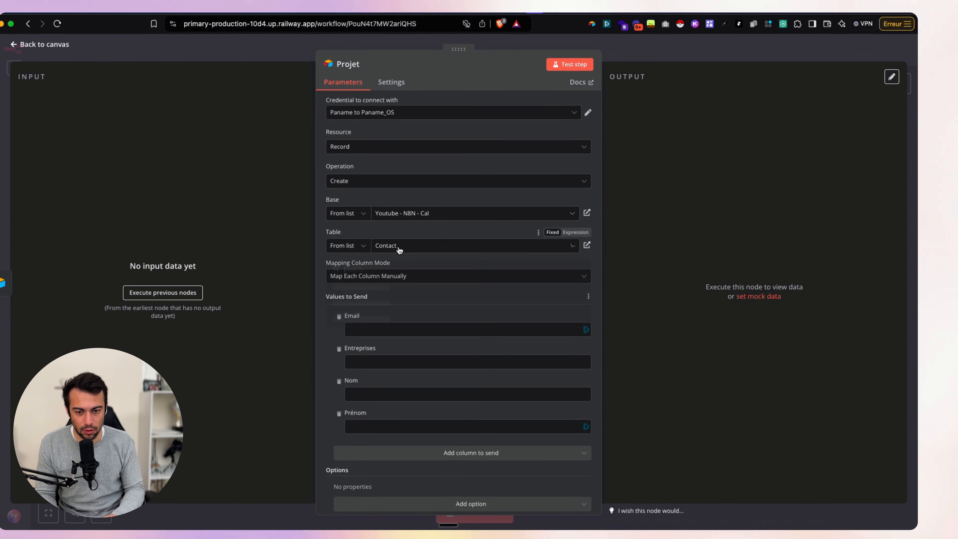
click(398, 247)
click(394, 312)
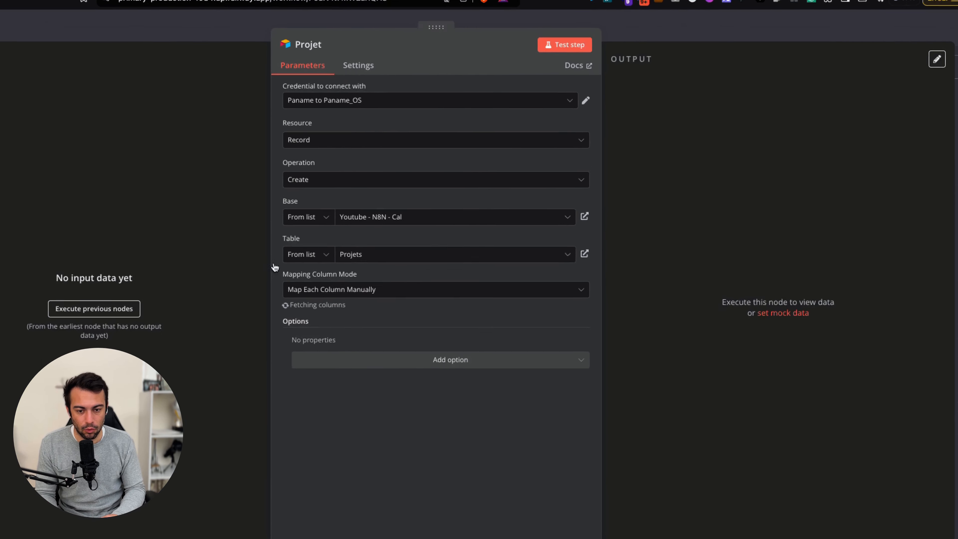